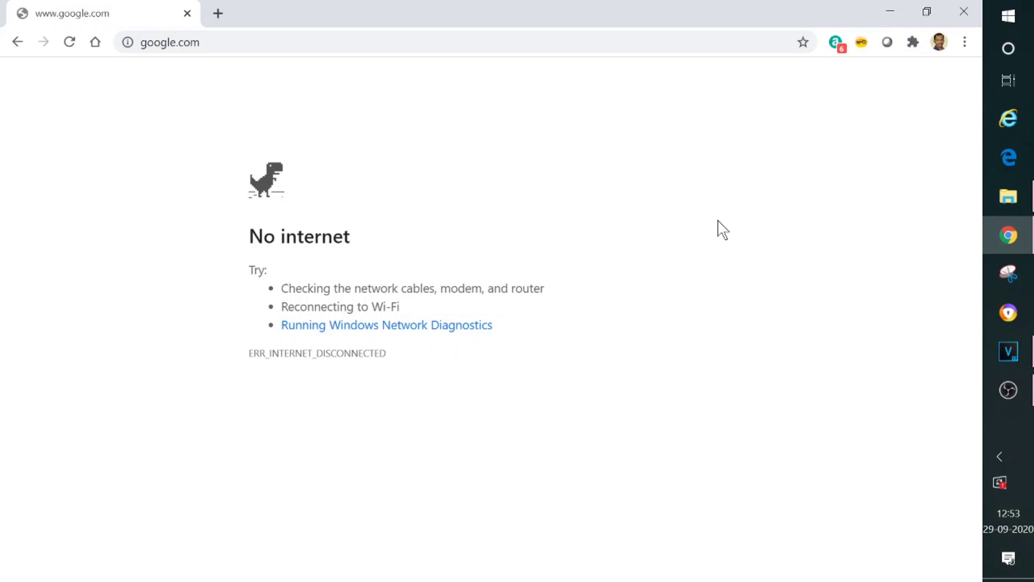
Start the dino game and jump the dino over several cacti until the first run ends
key(space)
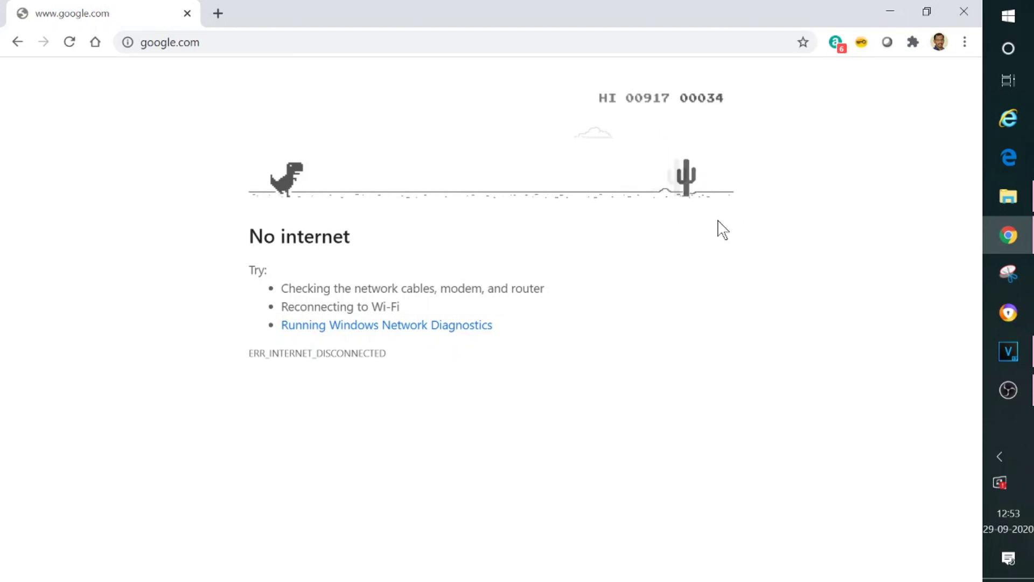
key(space)
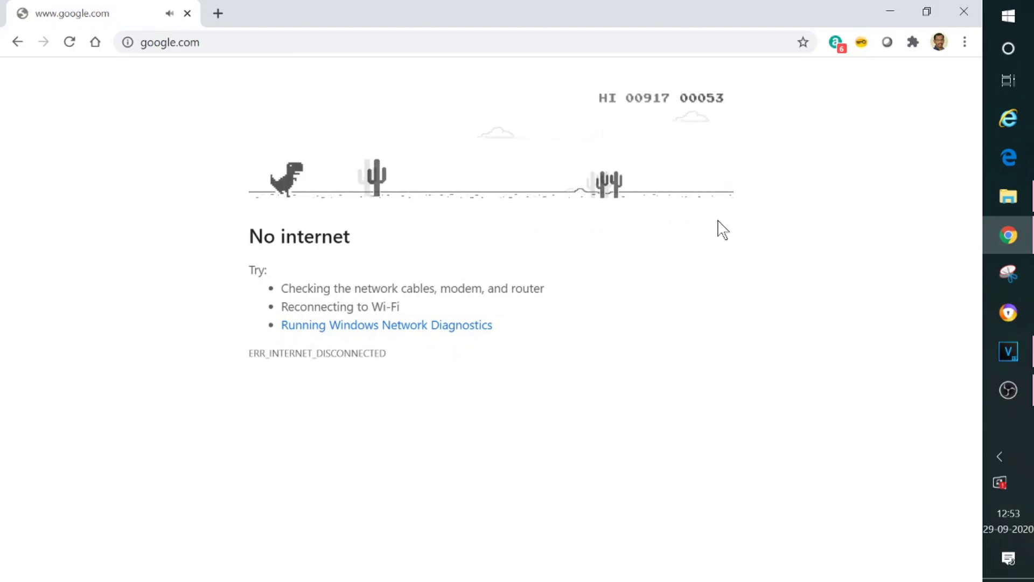
key(space)
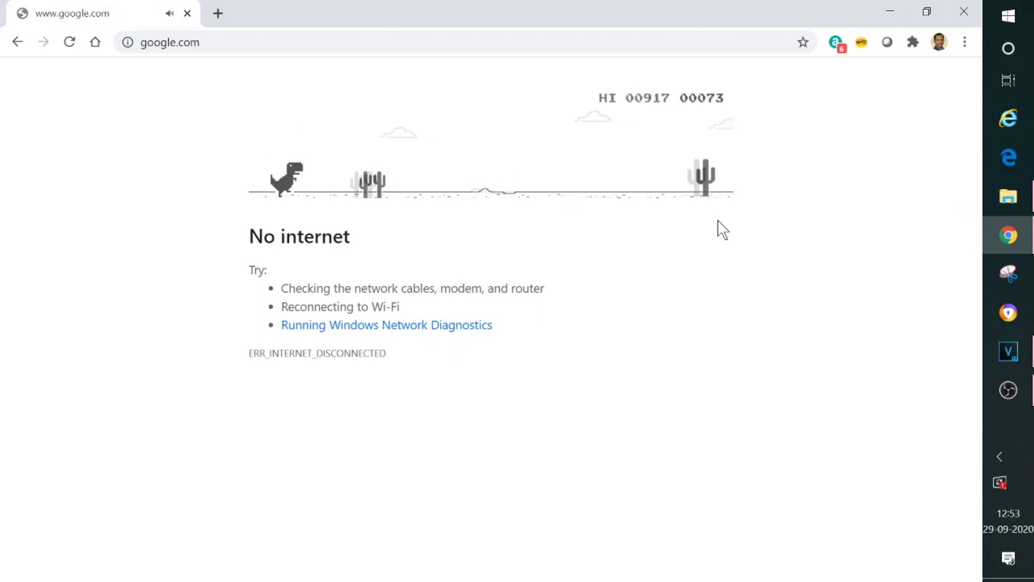
key(space)
key(space)
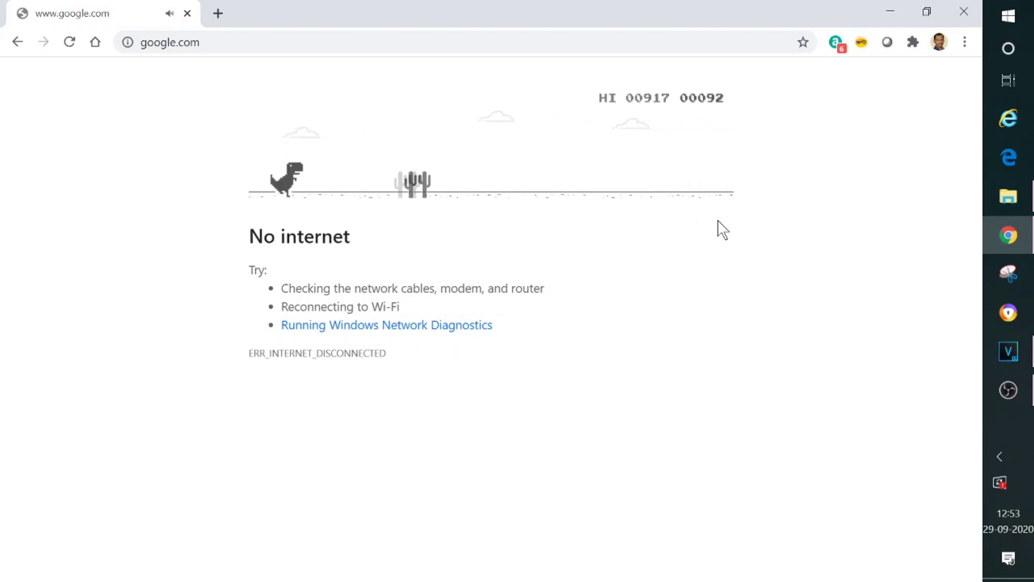
key(space)
key(space)
key(space)
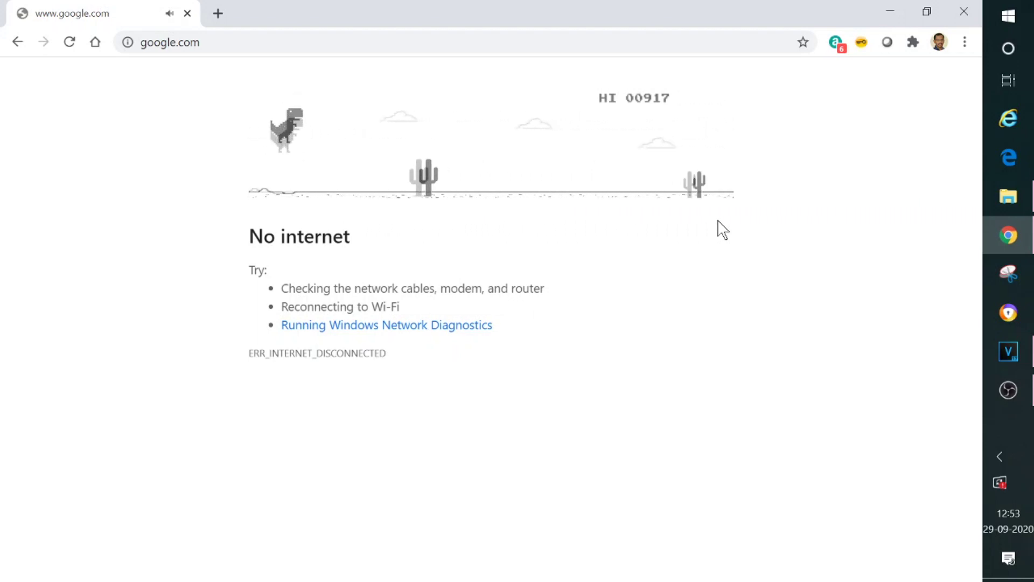
key(space)
key(space)
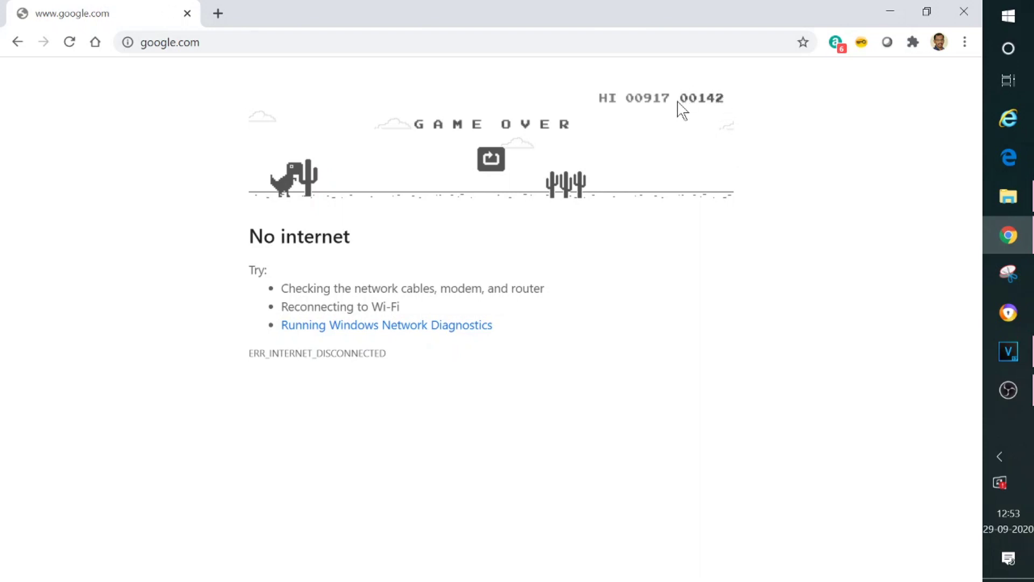
Restart the dino game and jump a couple of cacti until it ends at 00075
key(space)
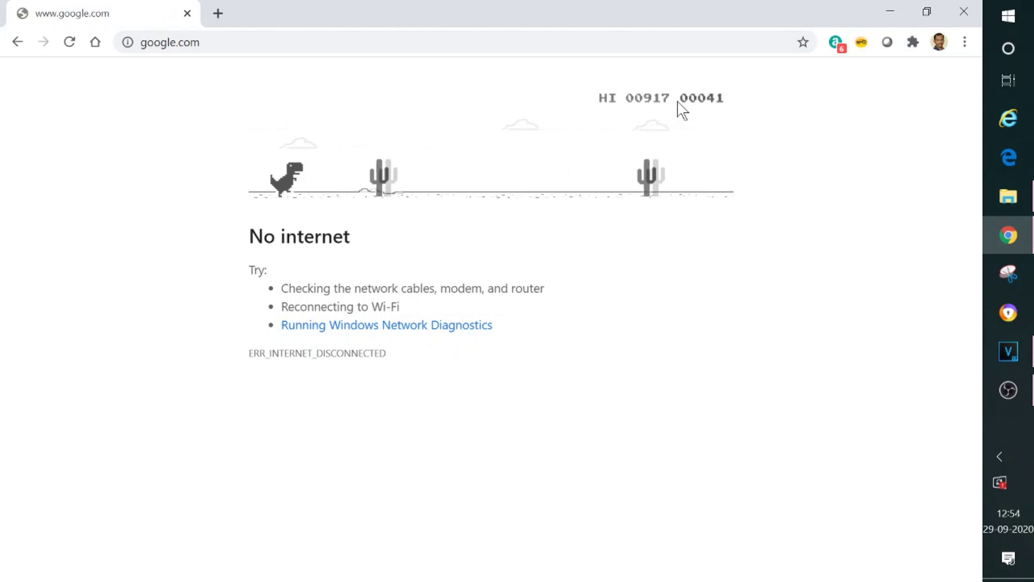
key(space)
key(space)
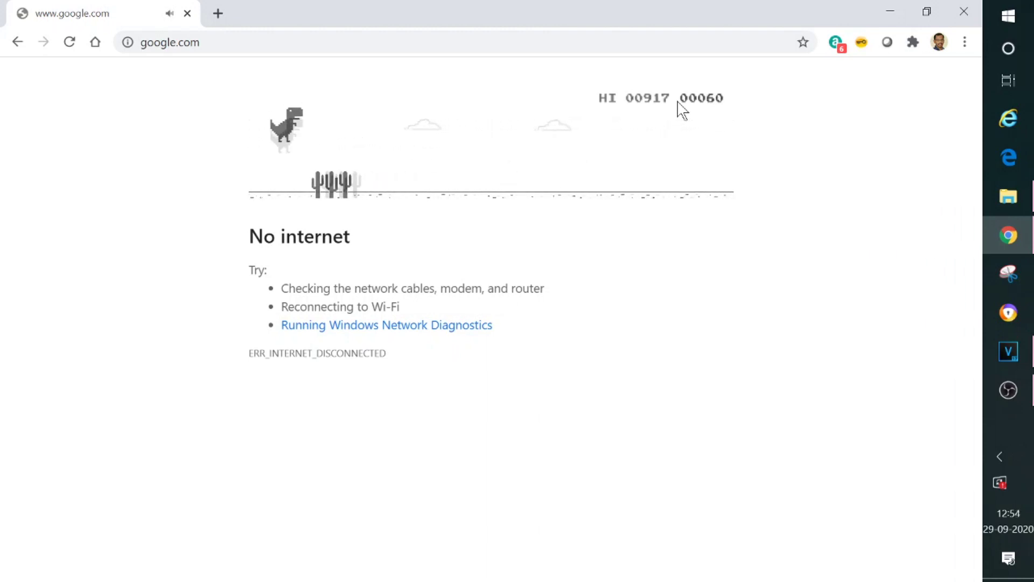
key(space)
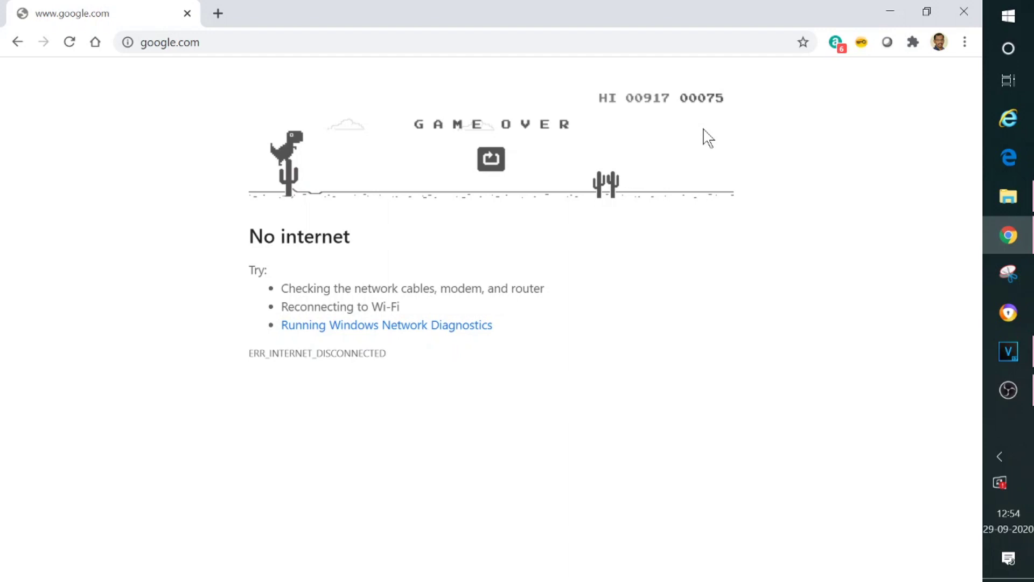
Open DevTools on the No internet page through the right-click Inspect option
right_click(687, 219)
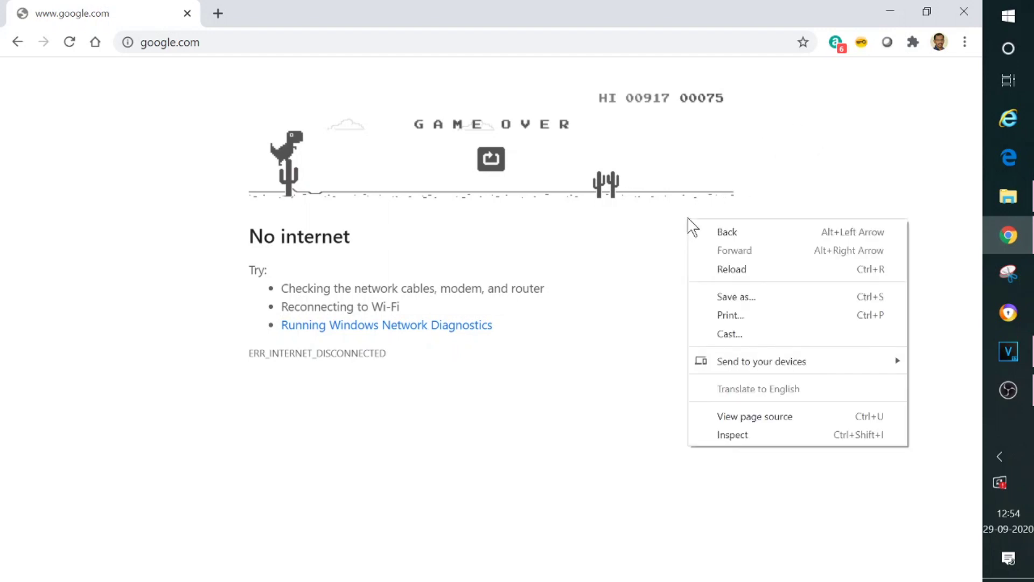
click(741, 434)
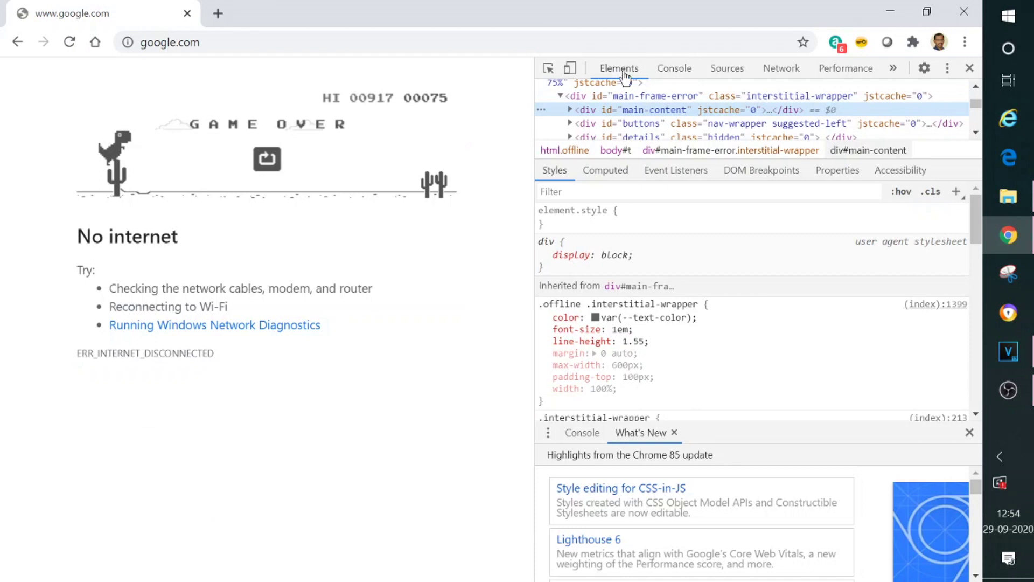
In the Console, build the expression Runner.instance_.gameOver using autocomplete suggestions
click(675, 70)
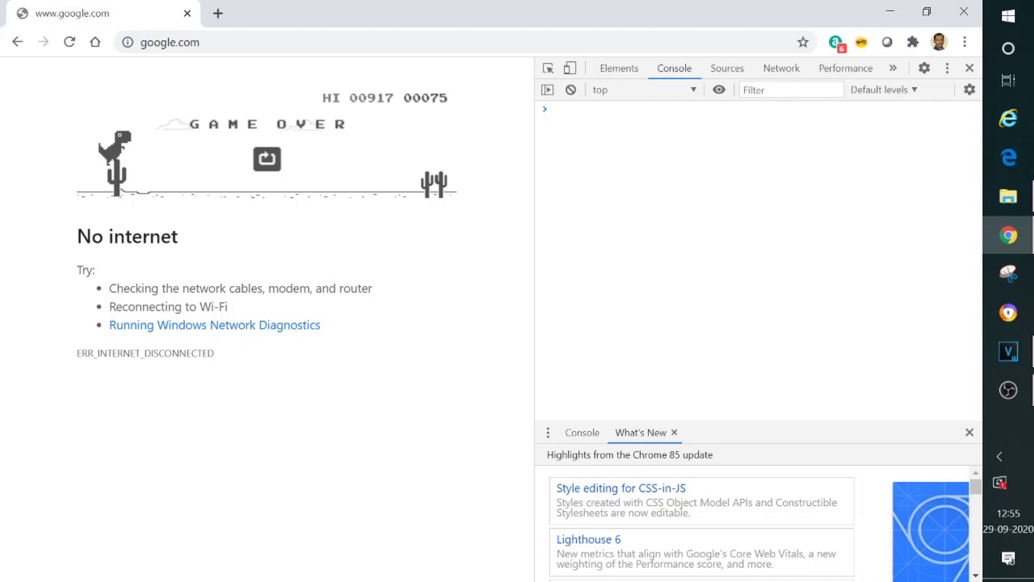
text(runn)
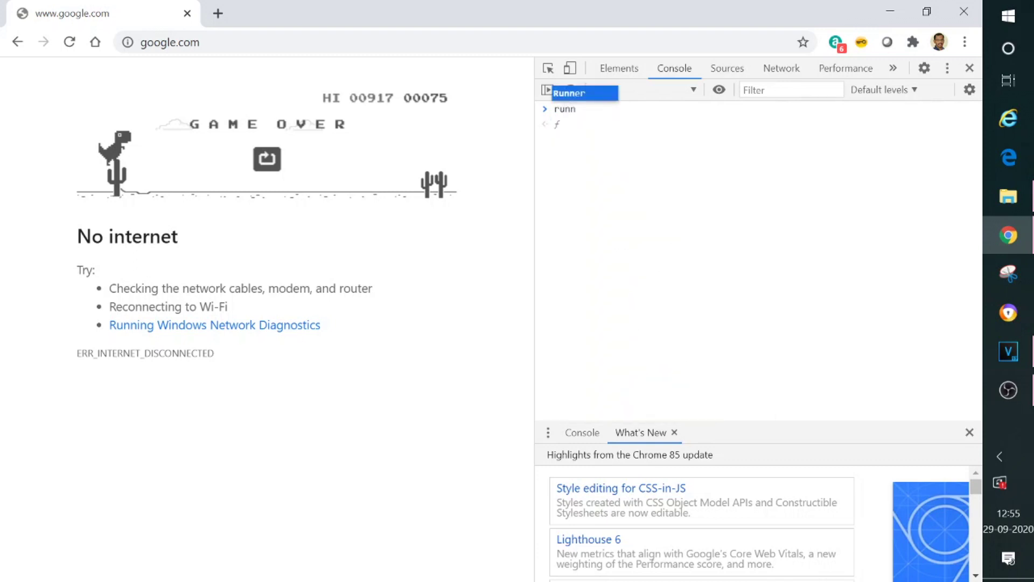
key(Tab)
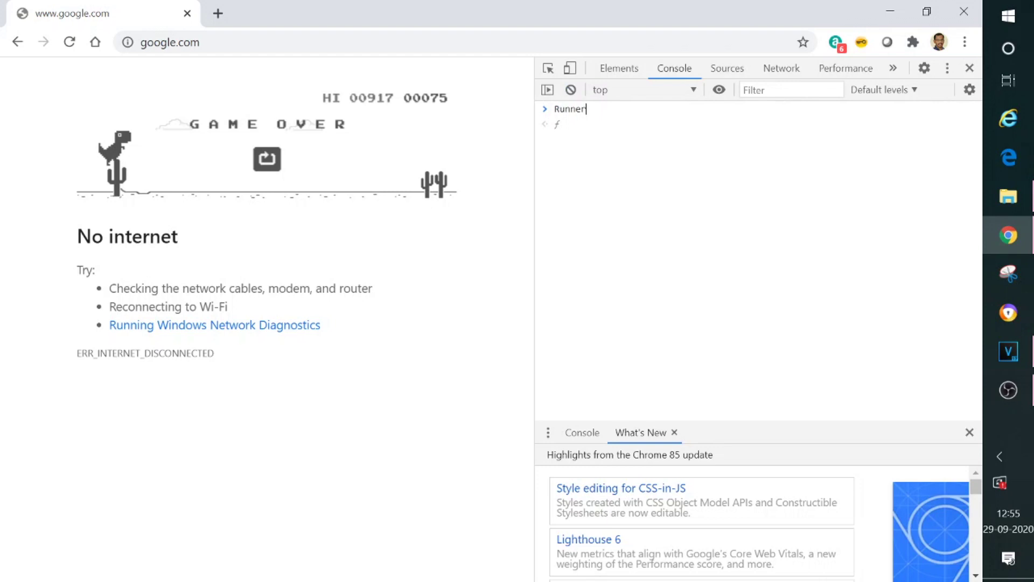
text(.)
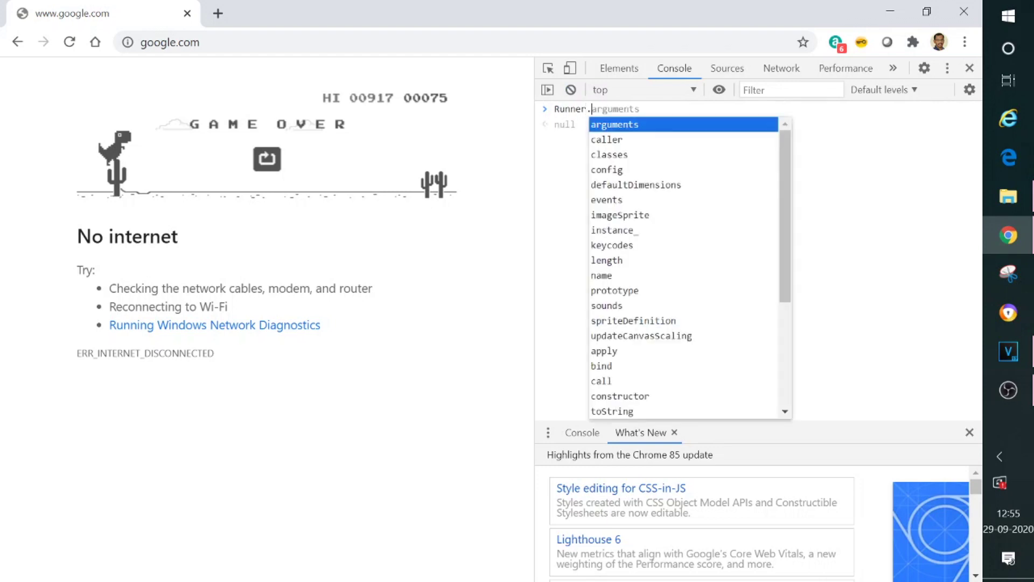
click(641, 231)
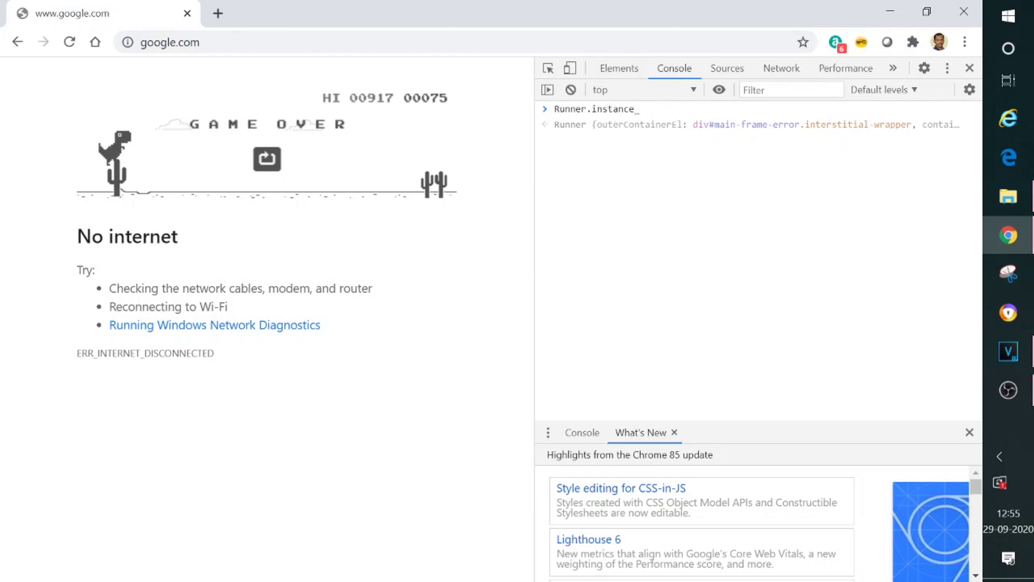
text(.)
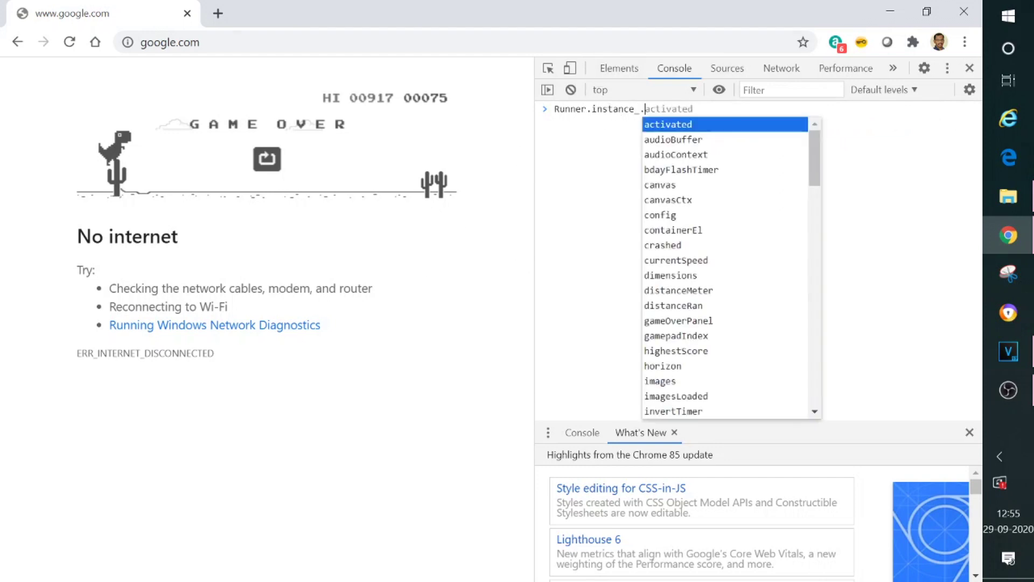
text(ga)
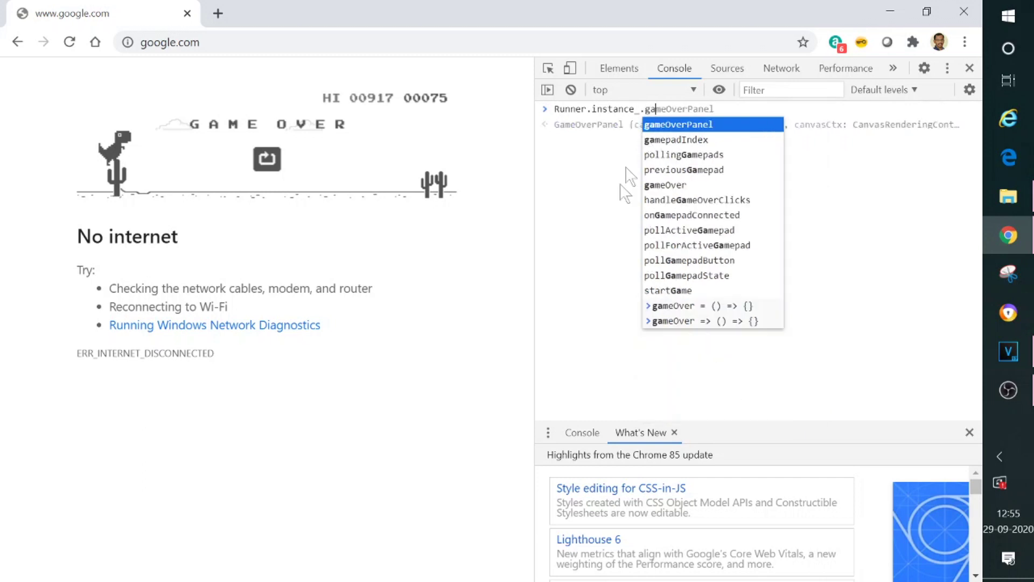
click(689, 185)
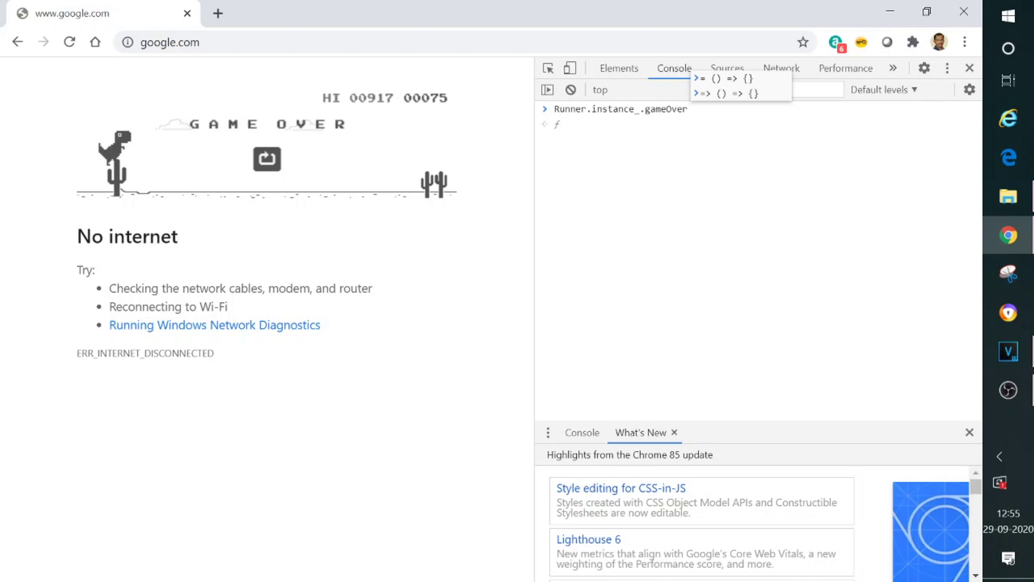
Assign Runner.instance_.gameOver the empty arrow function () => {}, fixing the initial SyntaxError
text(=)
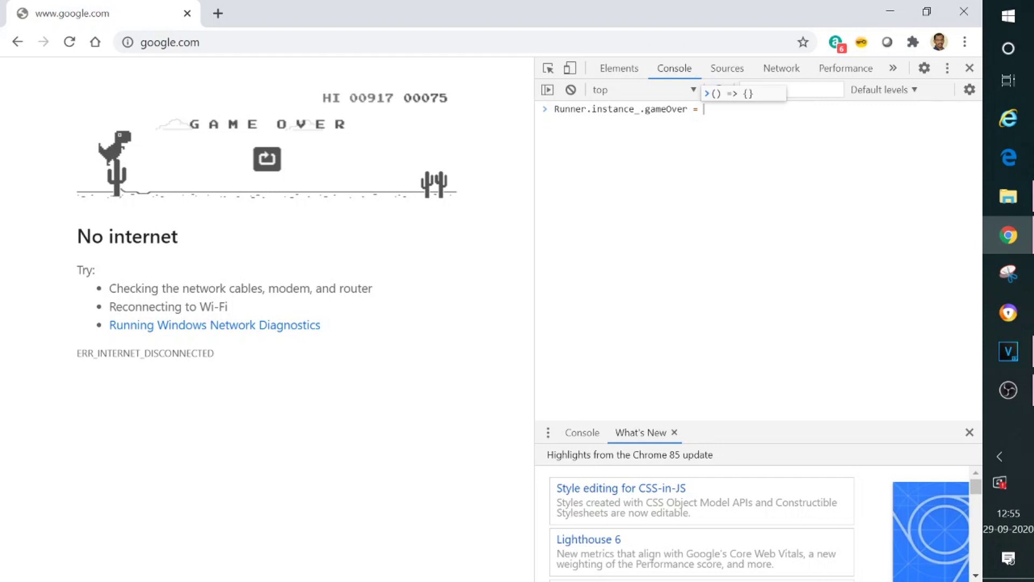
text( () = {)
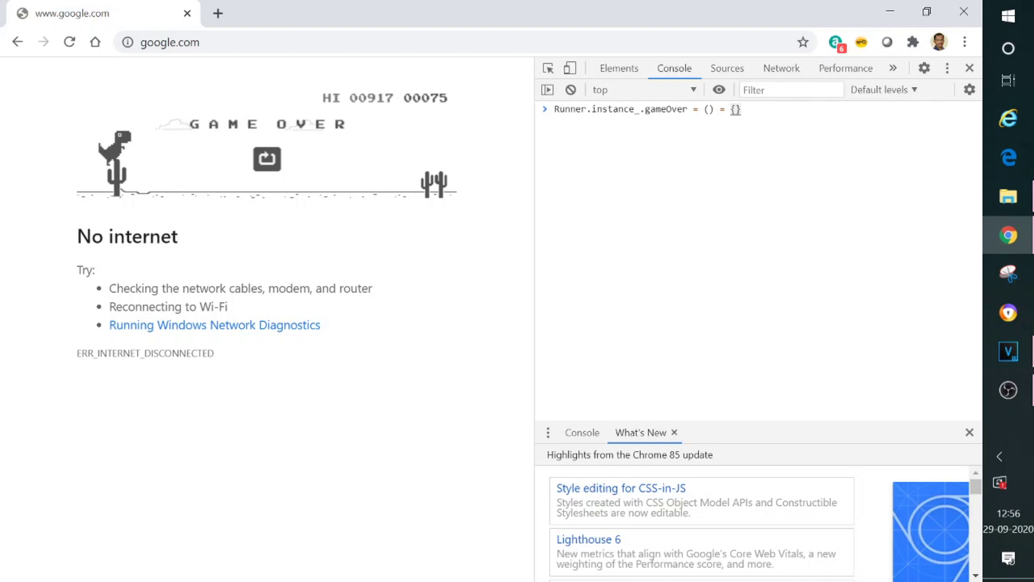
key(Return)
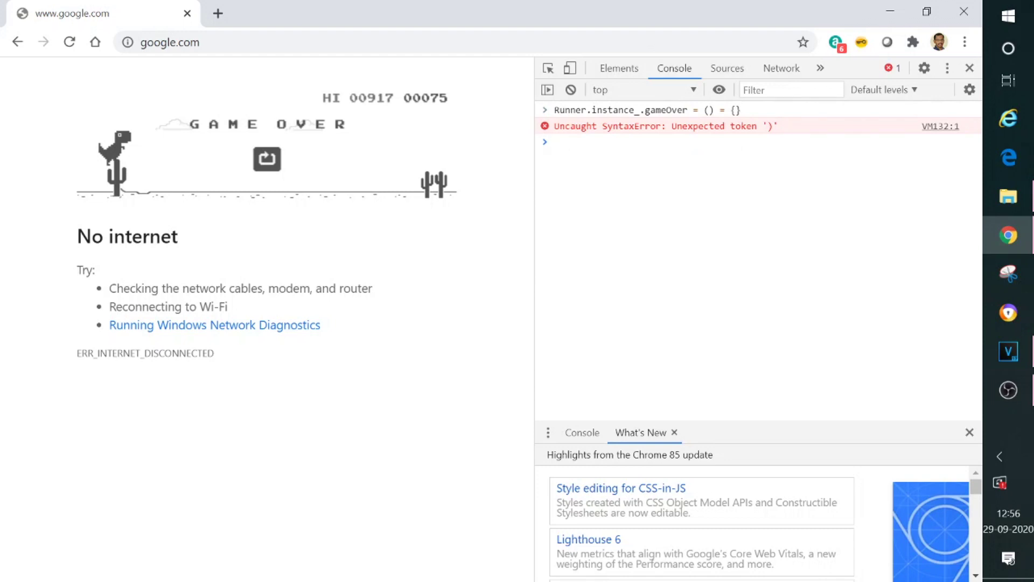
key(Up)
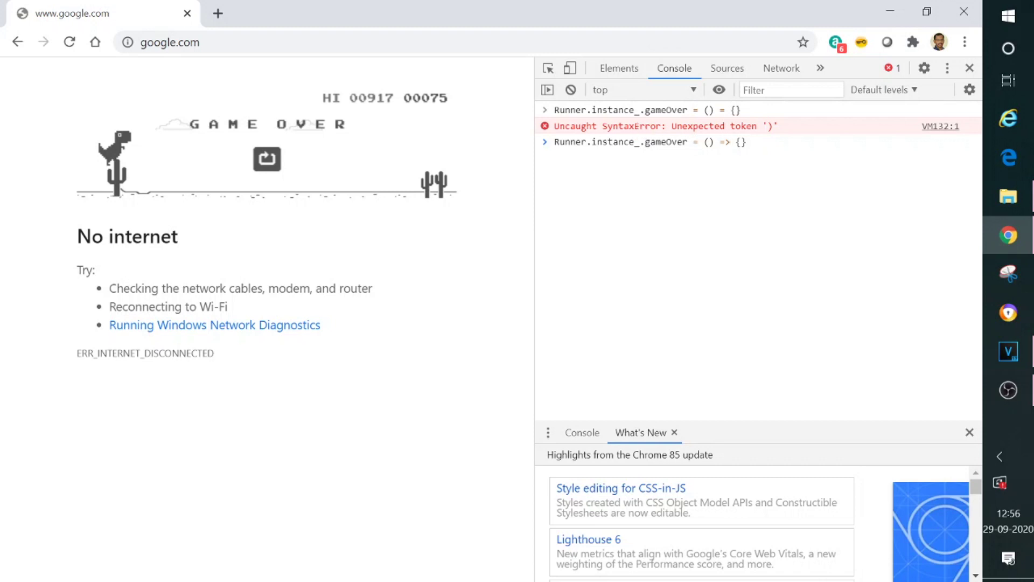
key(Return)
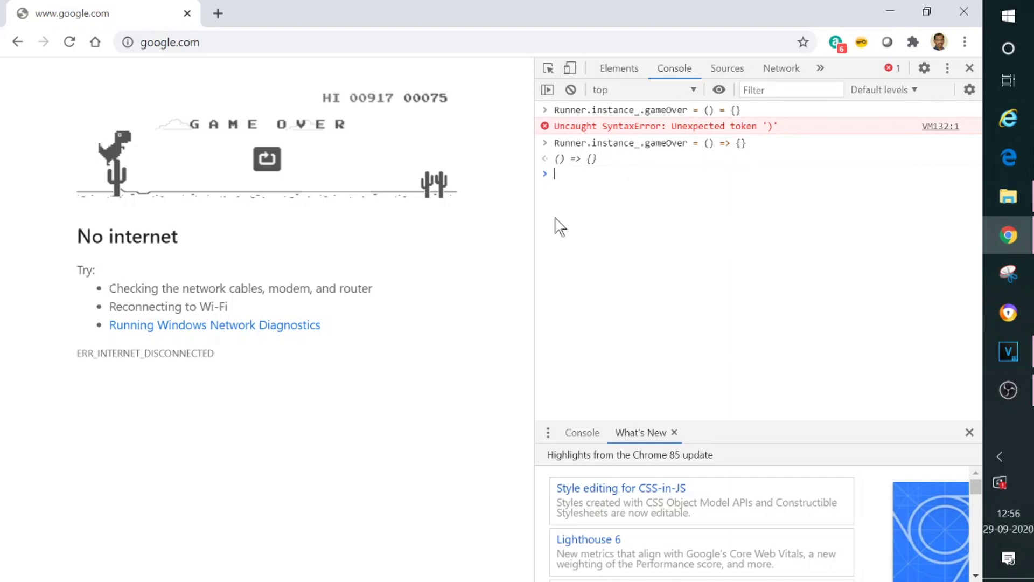
Close DevTools and restart the dino game, which now passes through cacti without ending
click(971, 69)
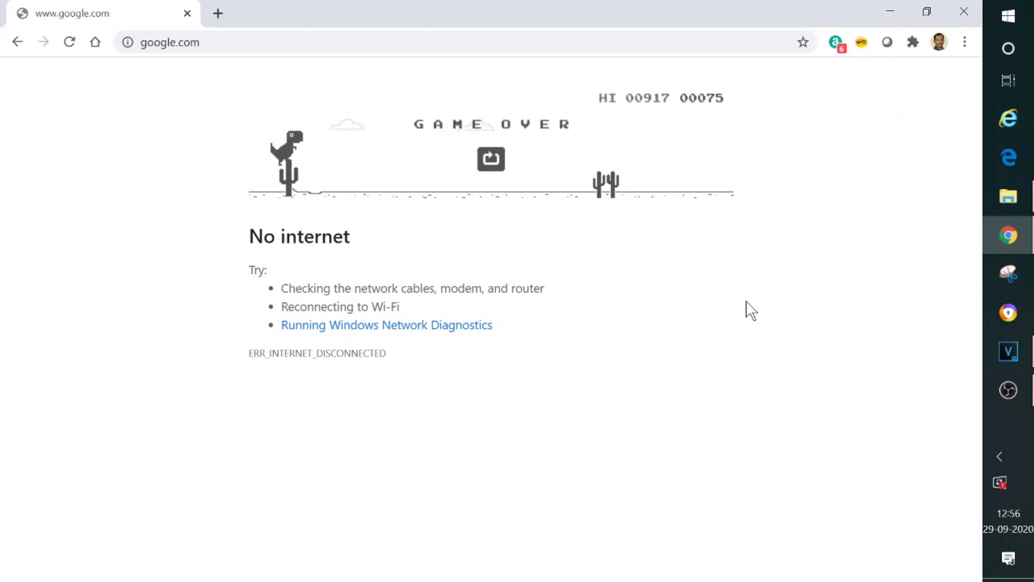
key(space)
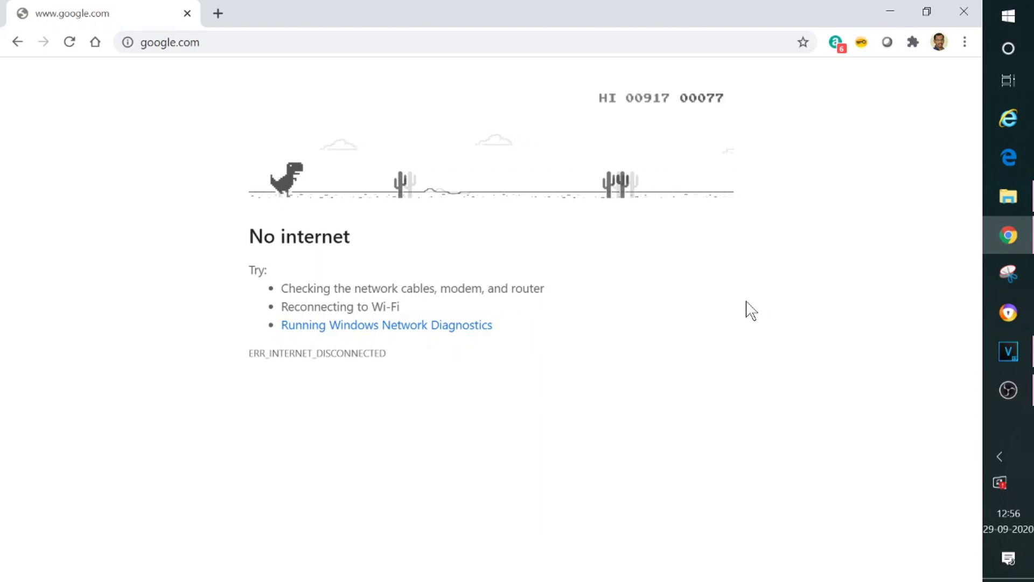
key(space)
key(space)
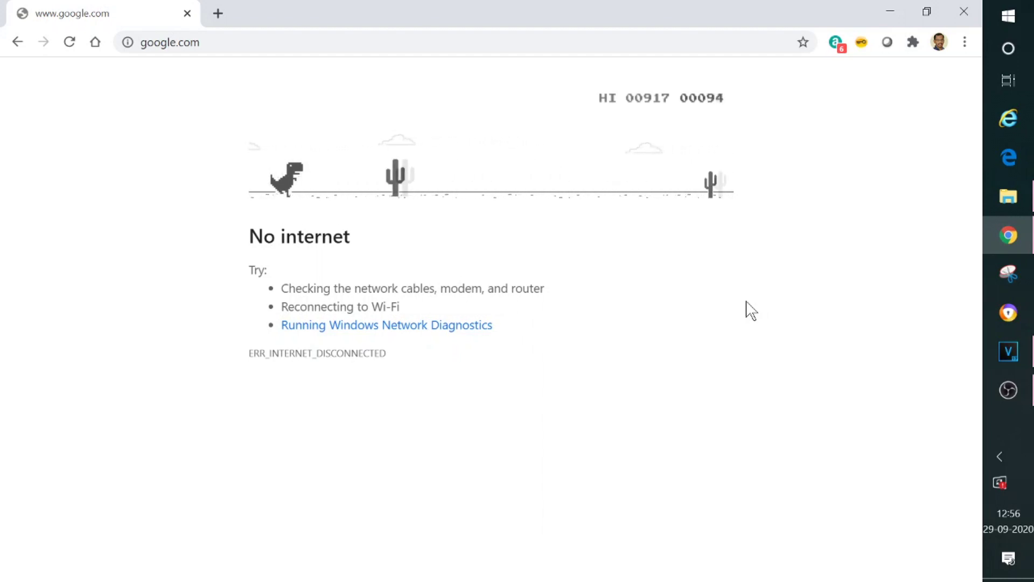
key(space)
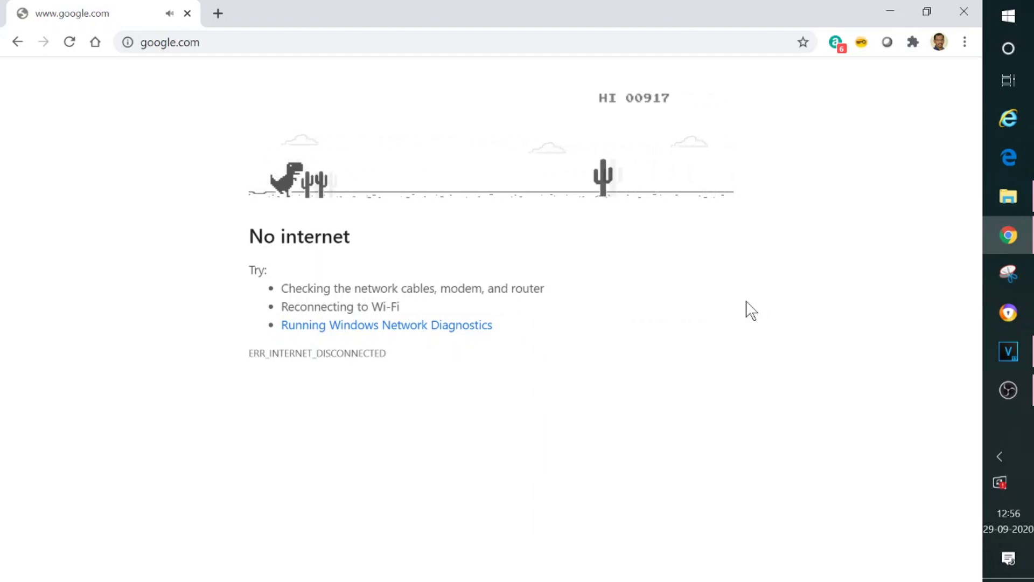
key(space)
key(space)
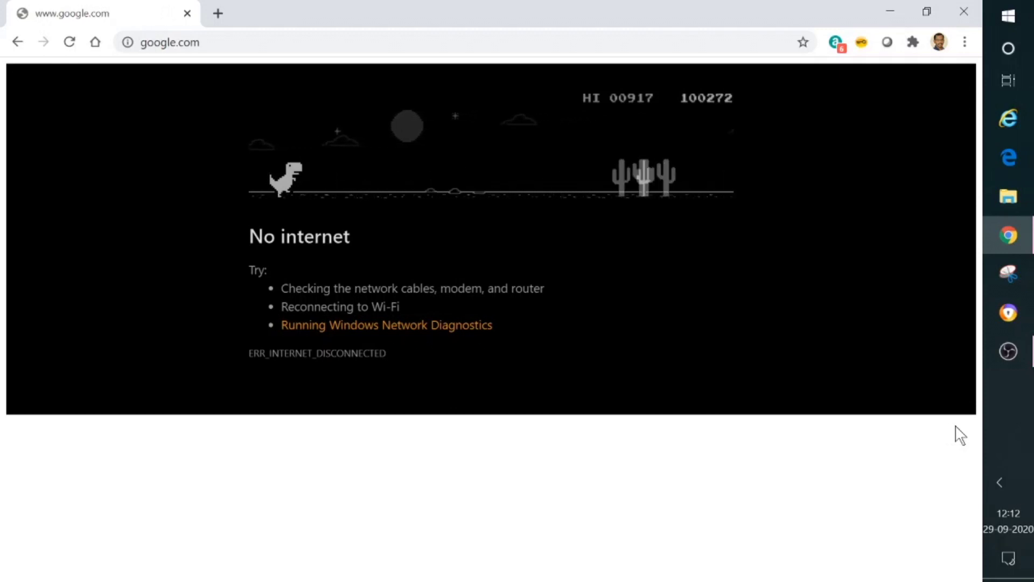
Keep jumping the dino as the endless run passes a score of 100300
key(space)
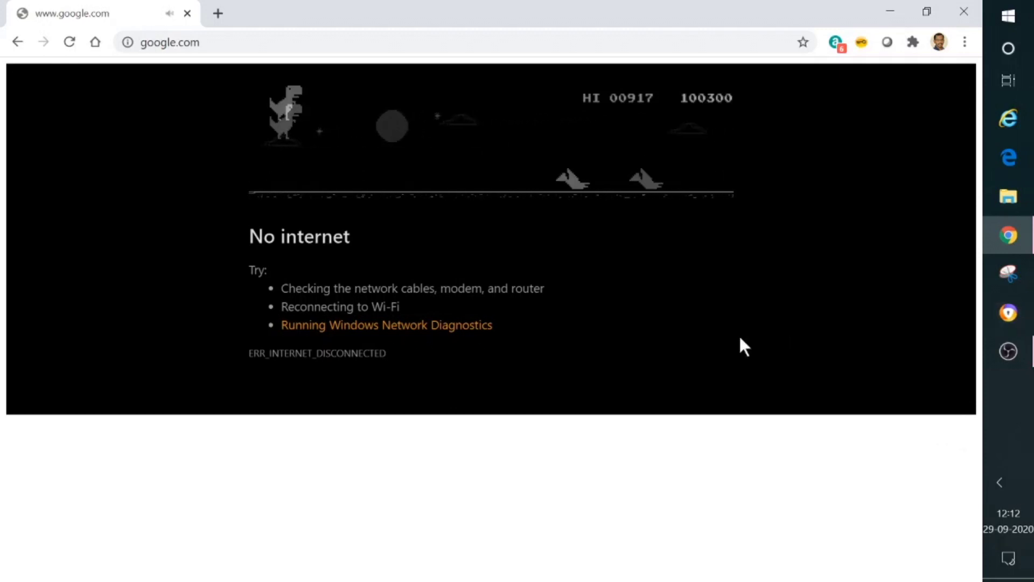
key(space)
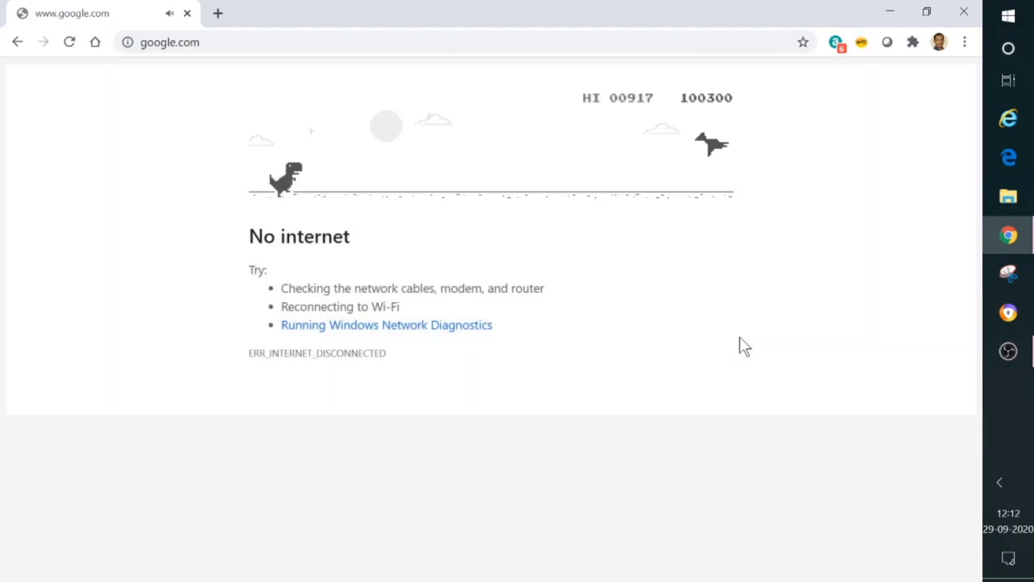
Play a fresh dino run from a low score, jumping four cacti as it climbs past 00100
click(1002, 353)
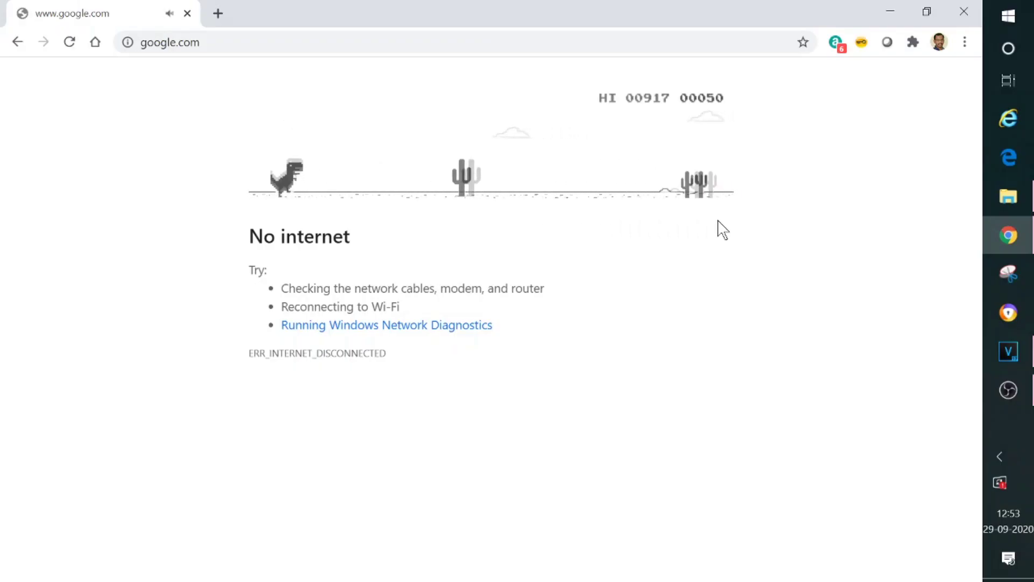
key(space)
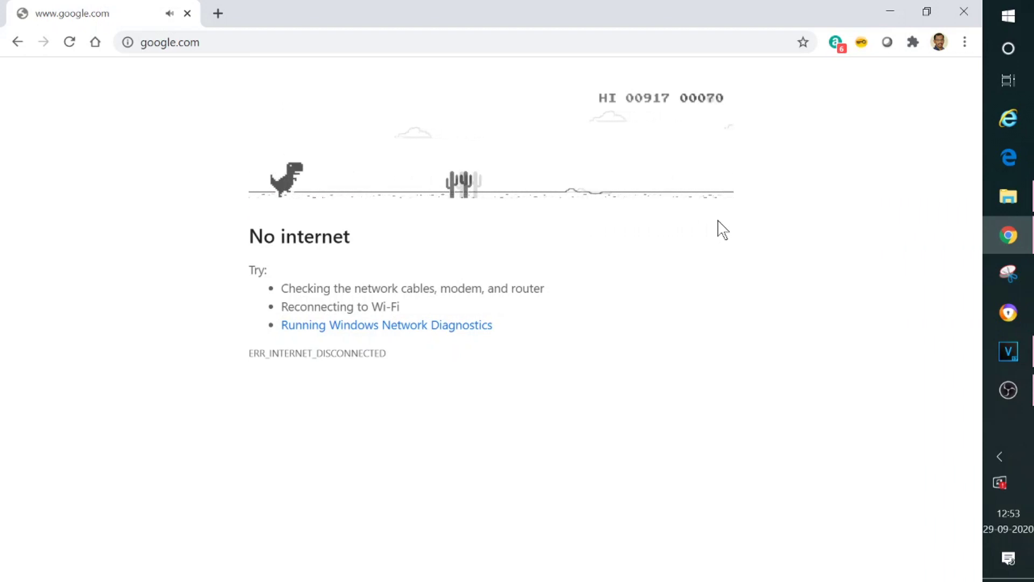
key(space)
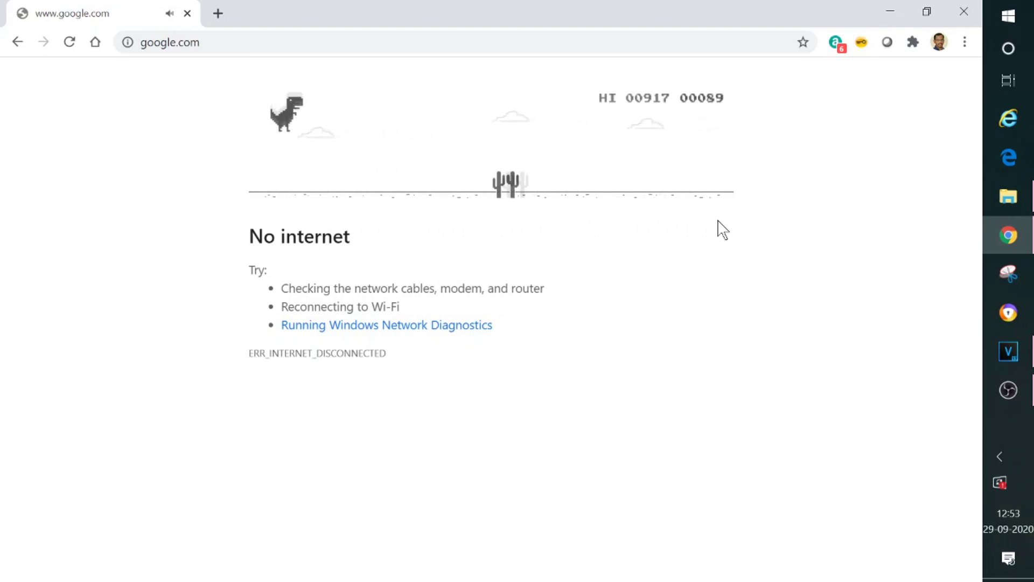
key(space)
key(space)
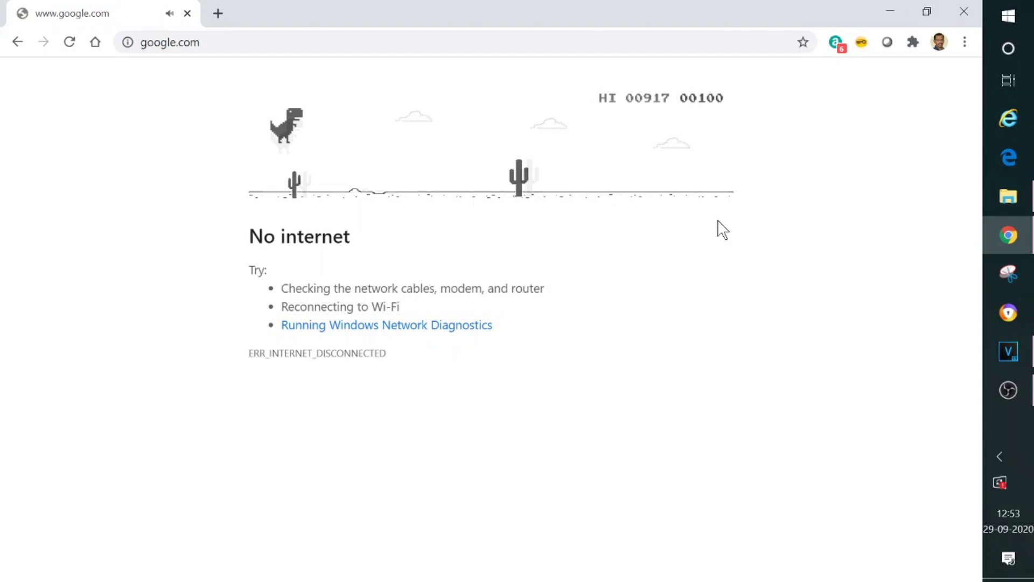
key(space)
key(space)
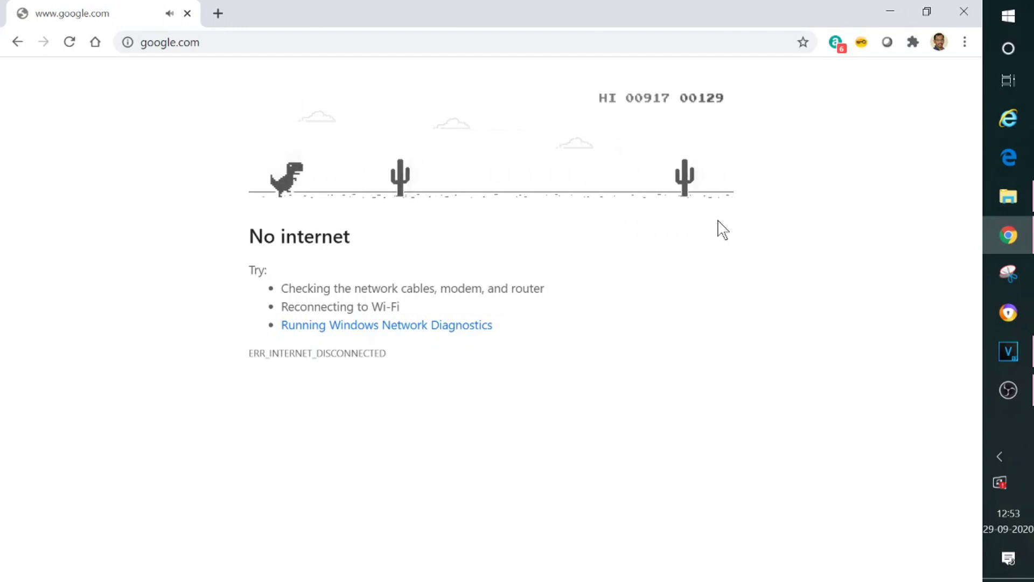